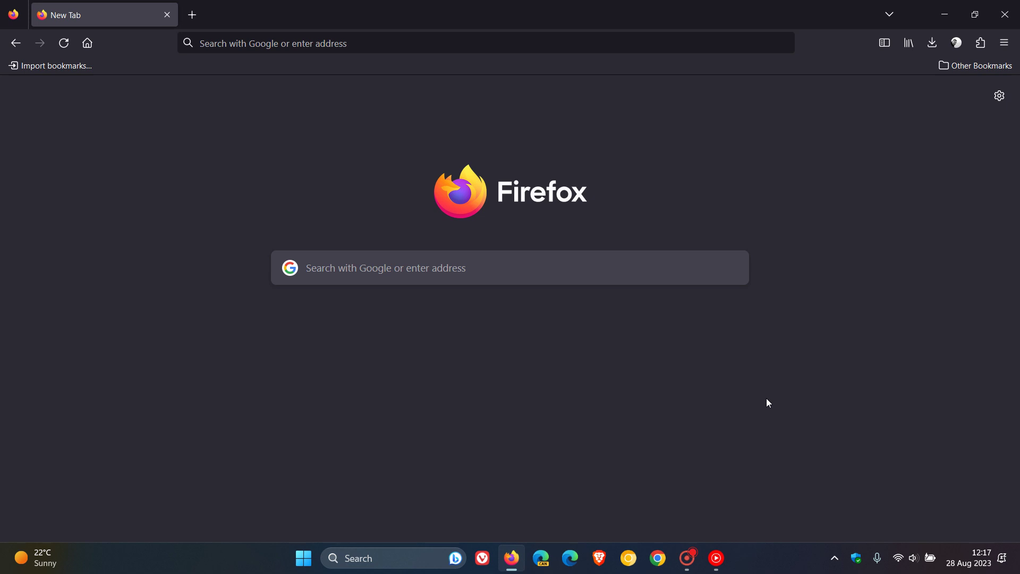
Step: Visit the German Wikipedia through the Wikipedia portal, then return to the Firefox home page
click(326, 45)
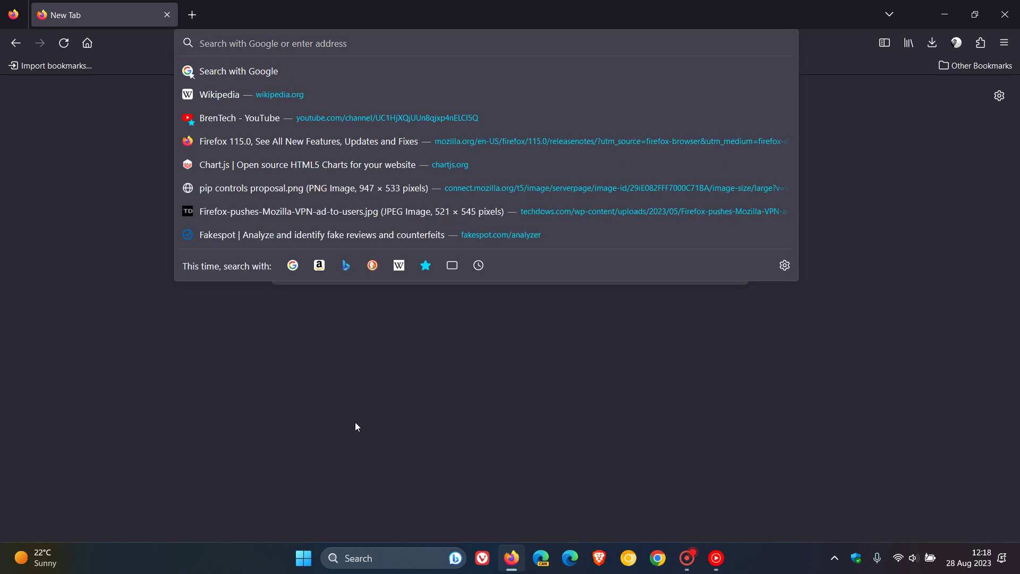
click(244, 95)
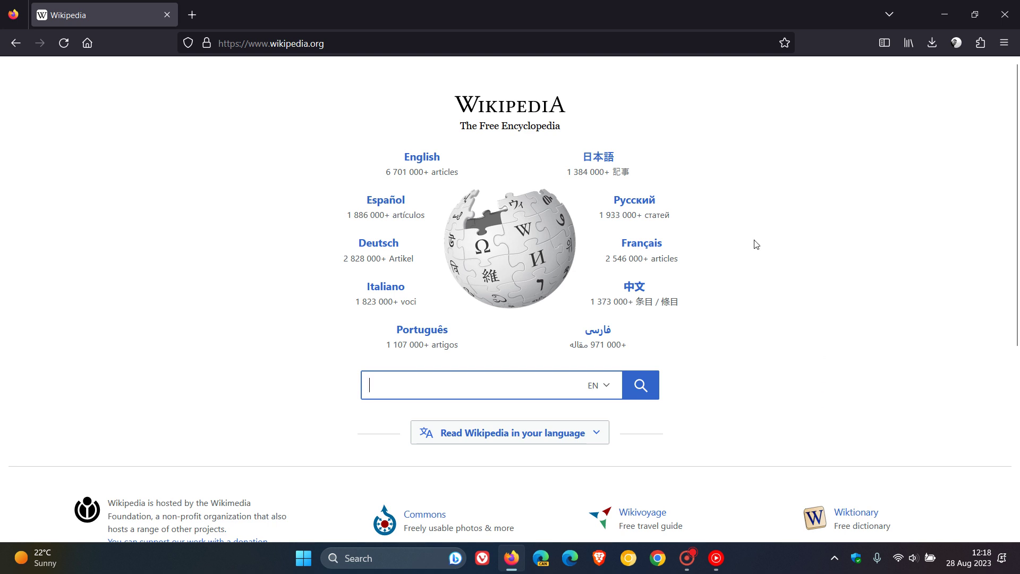
click(387, 245)
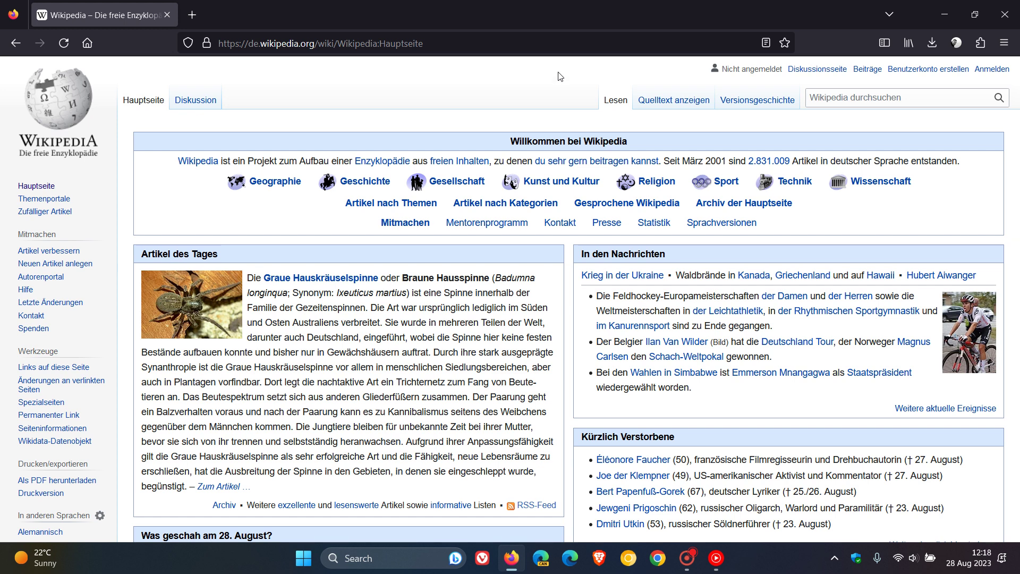
click(90, 42)
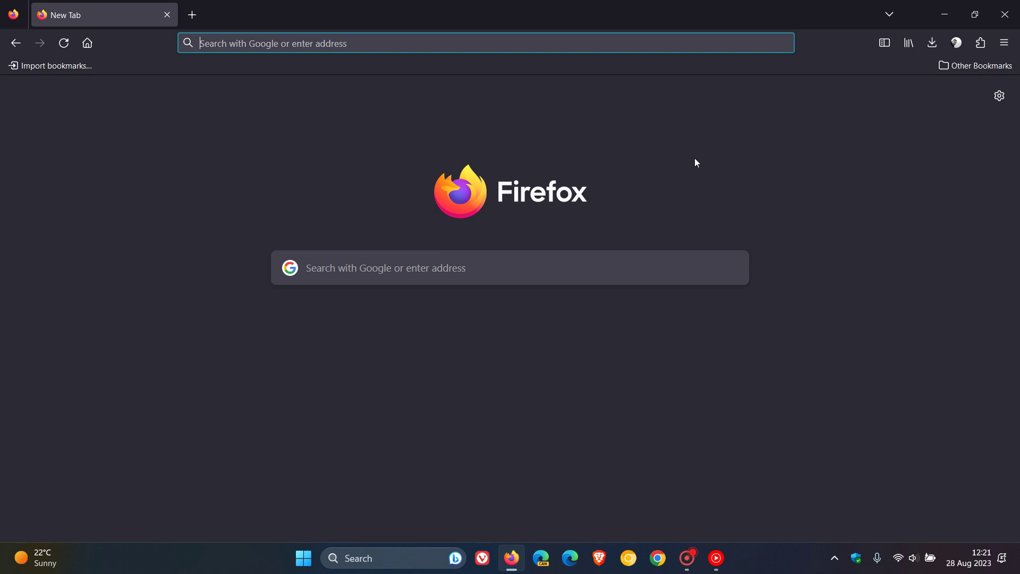
Step: Go to about:config and accept the risk warning to reach the advanced preferences
click(333, 45)
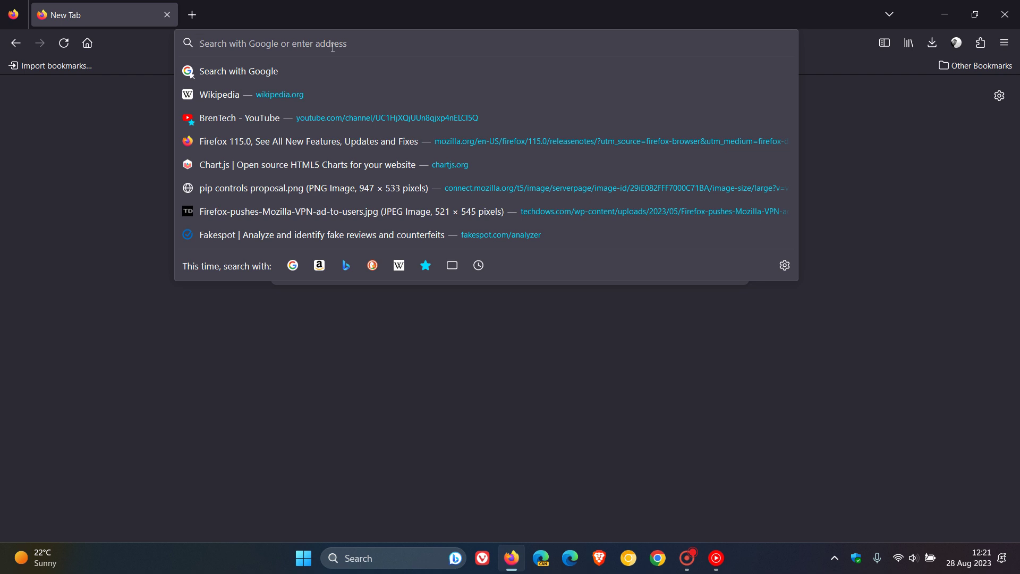
text(about)
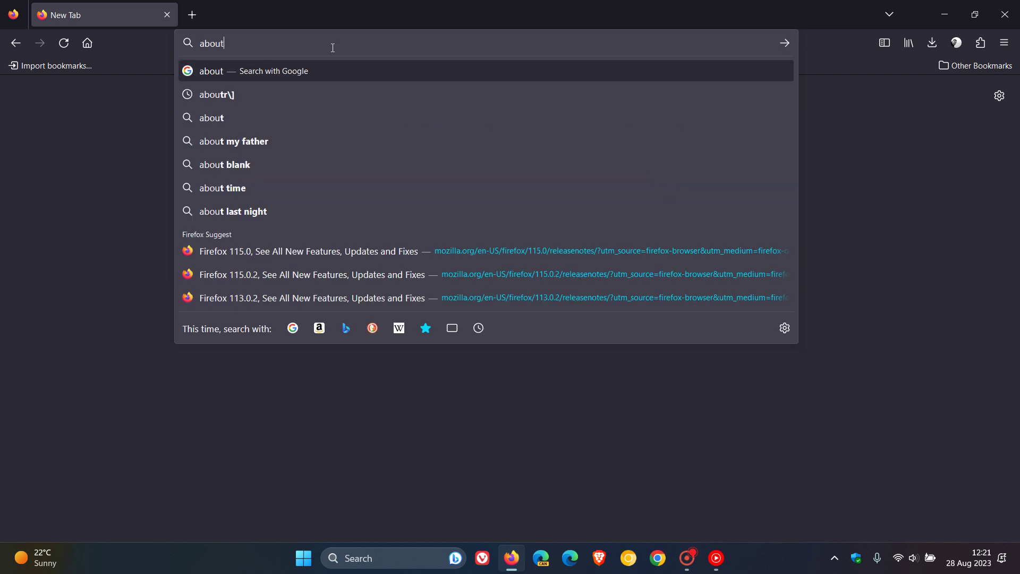
text(:)
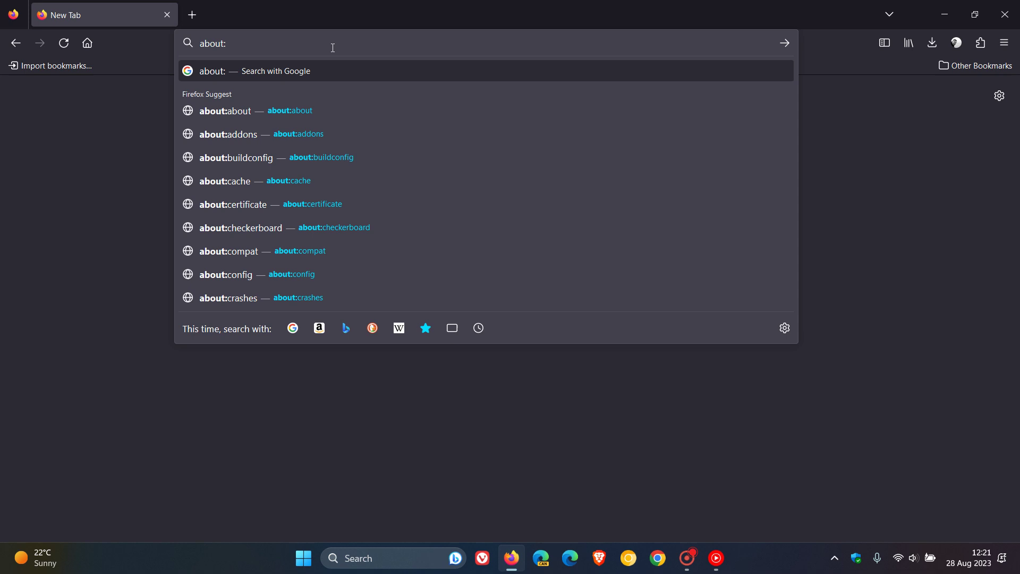
click(313, 274)
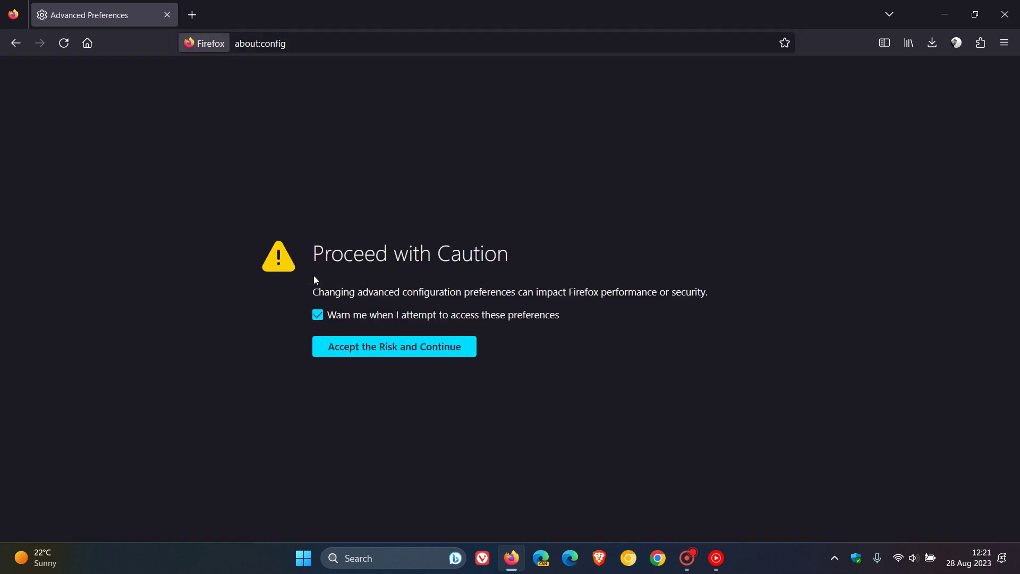
click(429, 348)
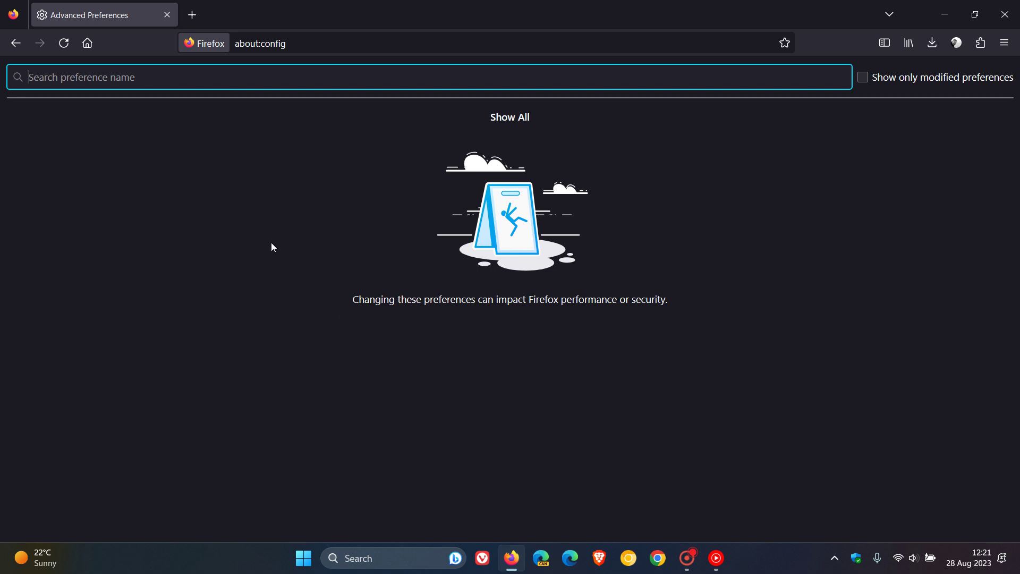
Step: Search for browser.translations.enable and toggle it from false to true
right_click(140, 76)
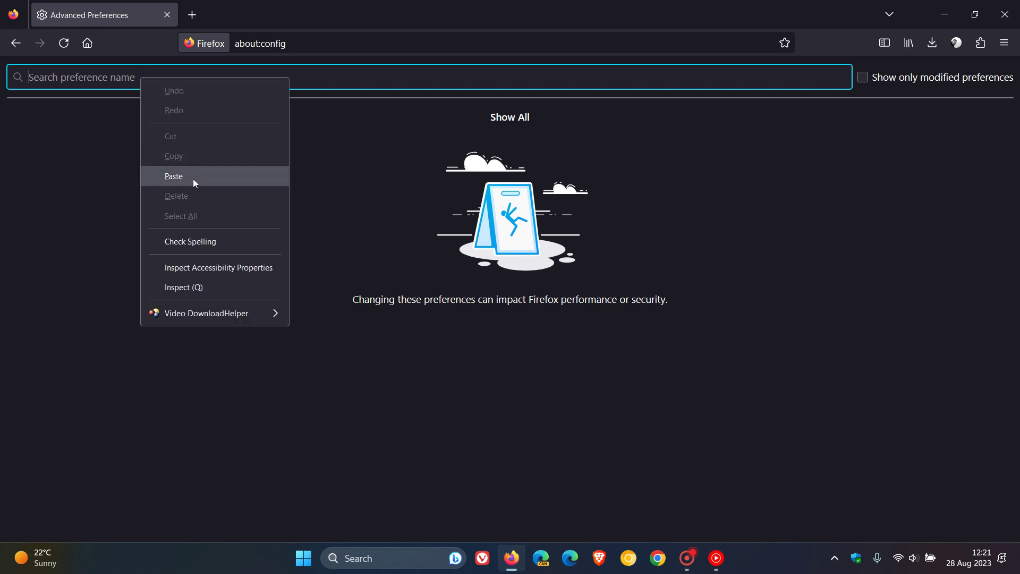
click(192, 179)
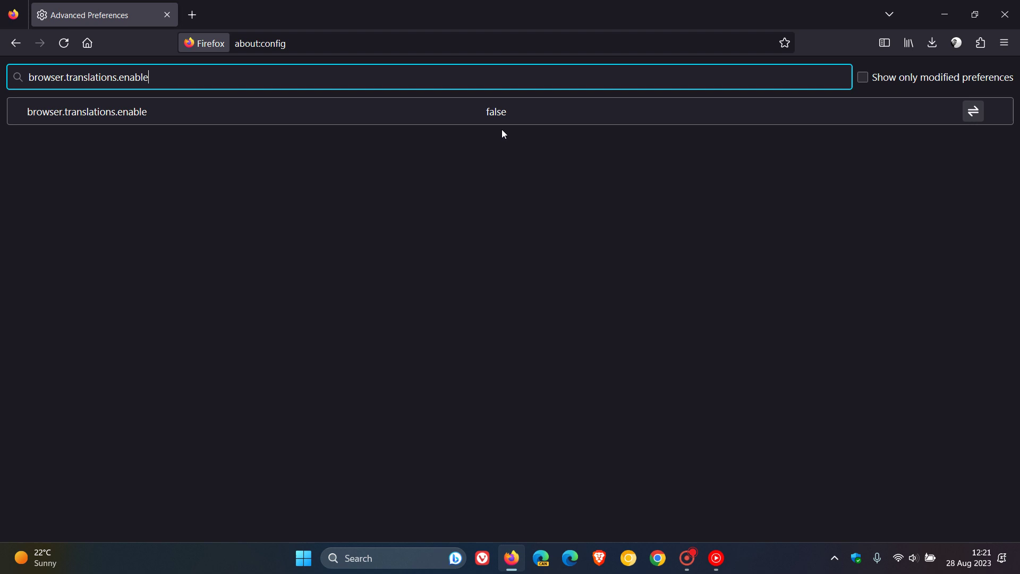
click(976, 117)
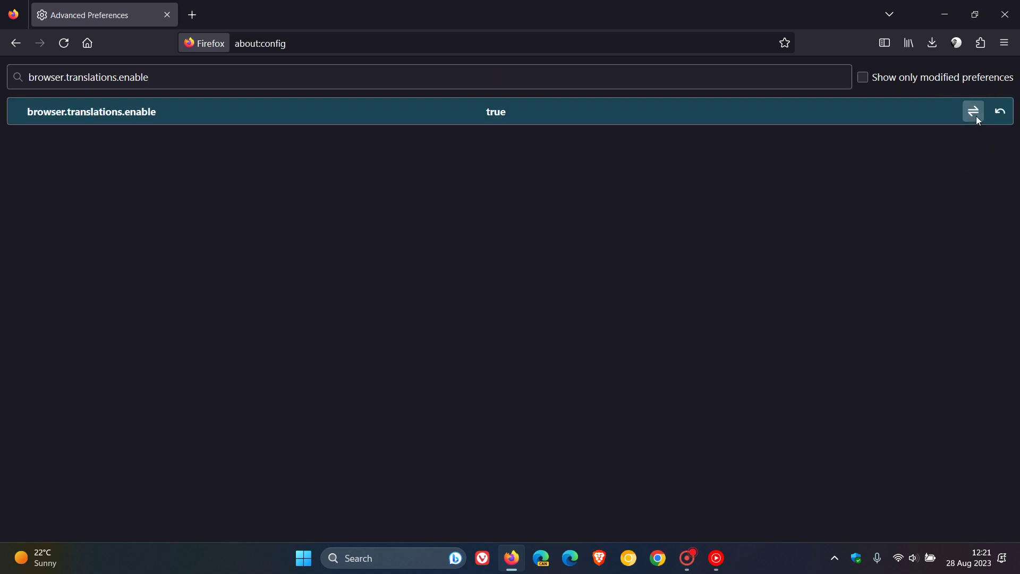
click(495, 131)
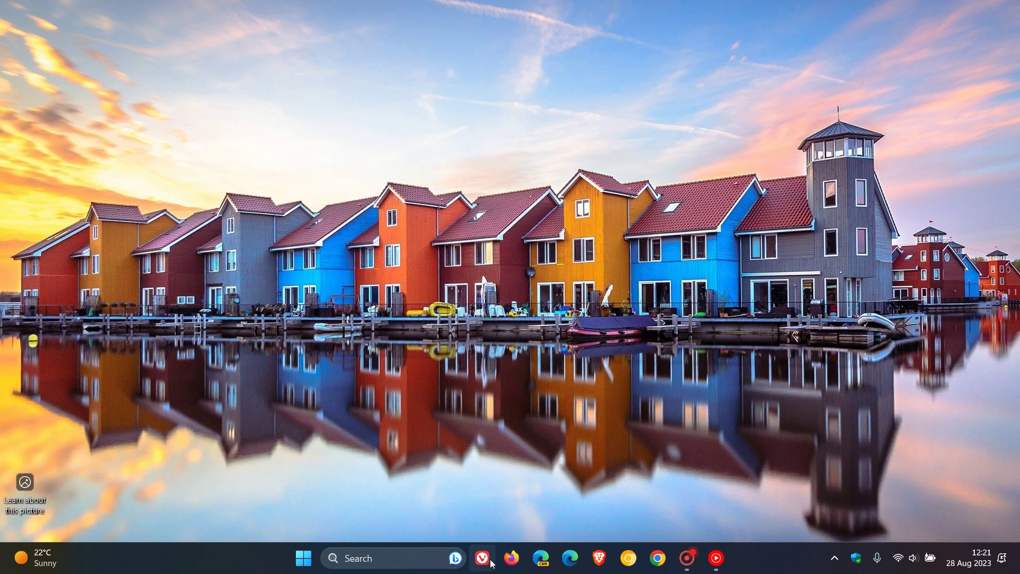
Step: Relaunch Firefox from the taskbar icon so the translations setting takes effect
click(511, 557)
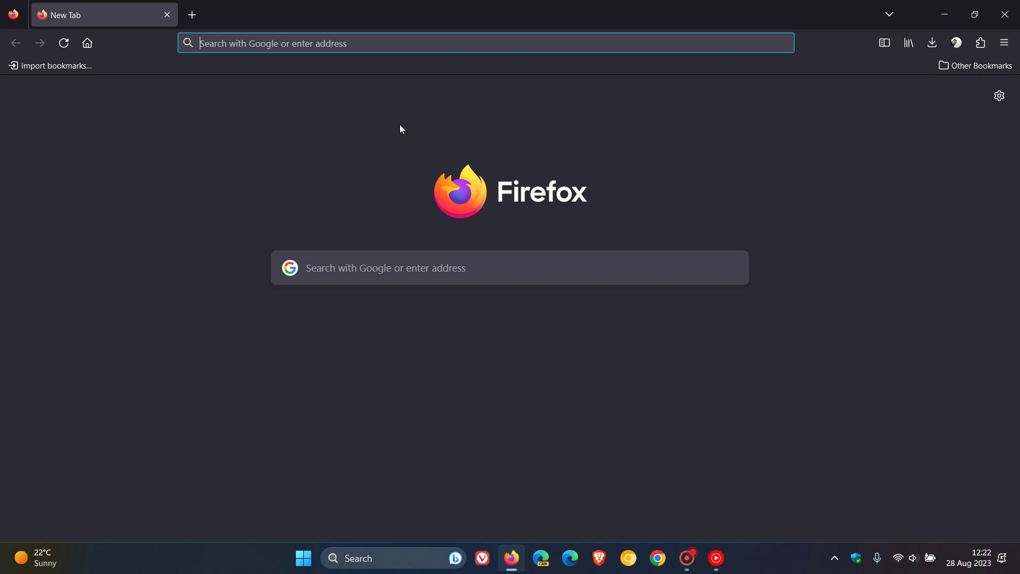
Step: Go to the Wikipedia portal and choose Deutsch to load the German main page
click(321, 49)
click(258, 97)
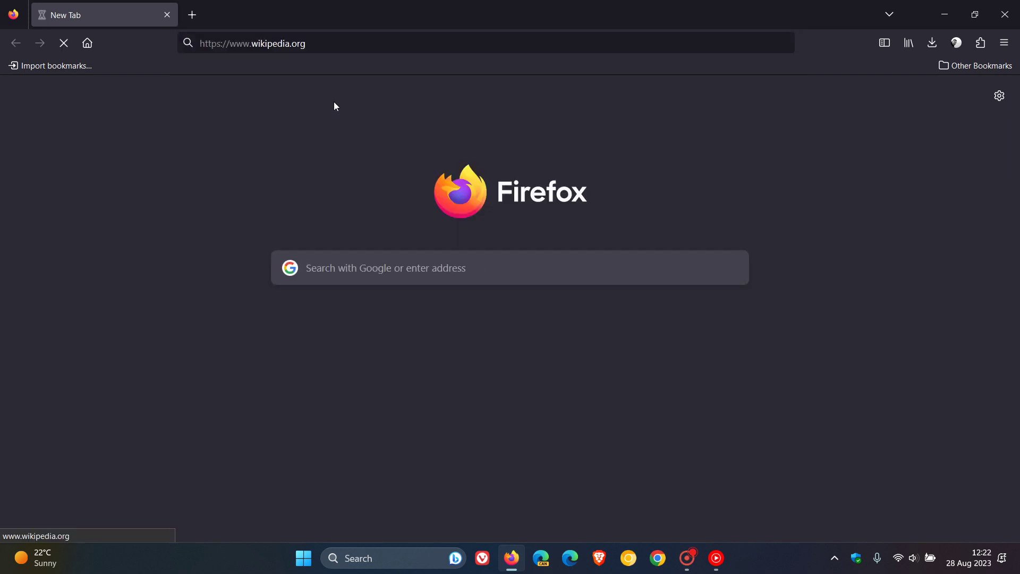
click(382, 249)
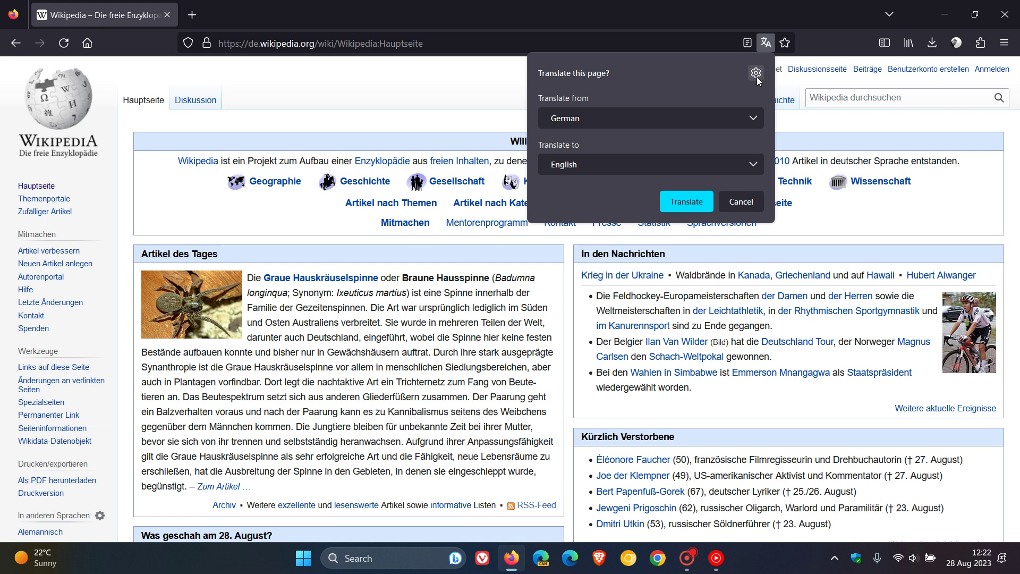
click(745, 118)
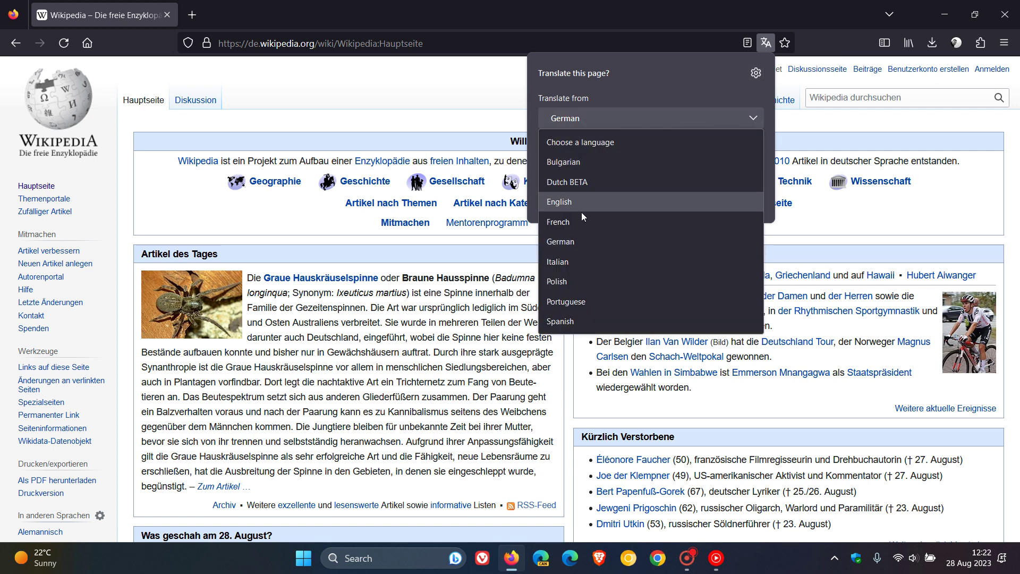
click(742, 112)
click(750, 161)
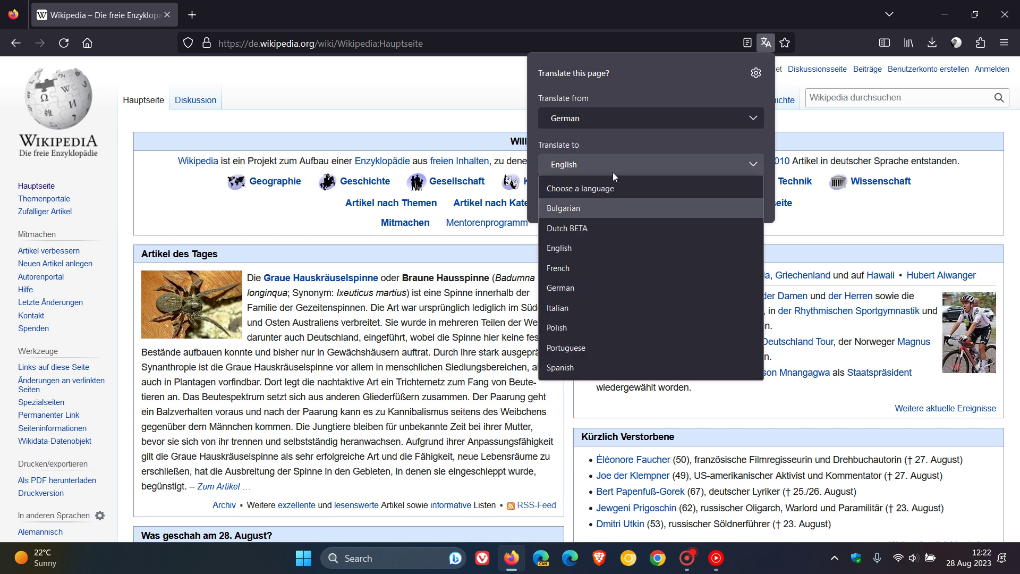
click(651, 71)
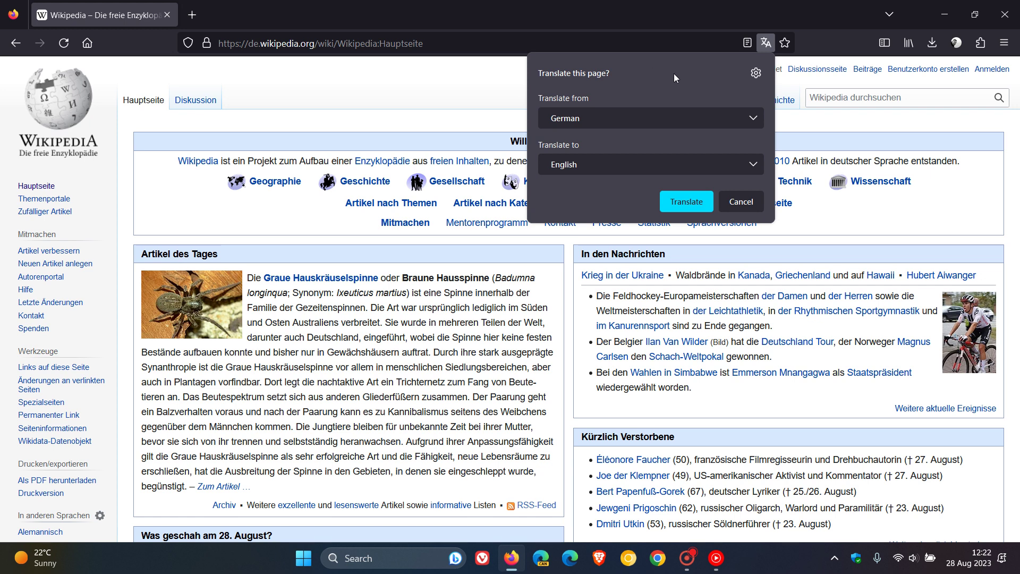
Step: Open the gear menu in the Translate this page popup
click(756, 73)
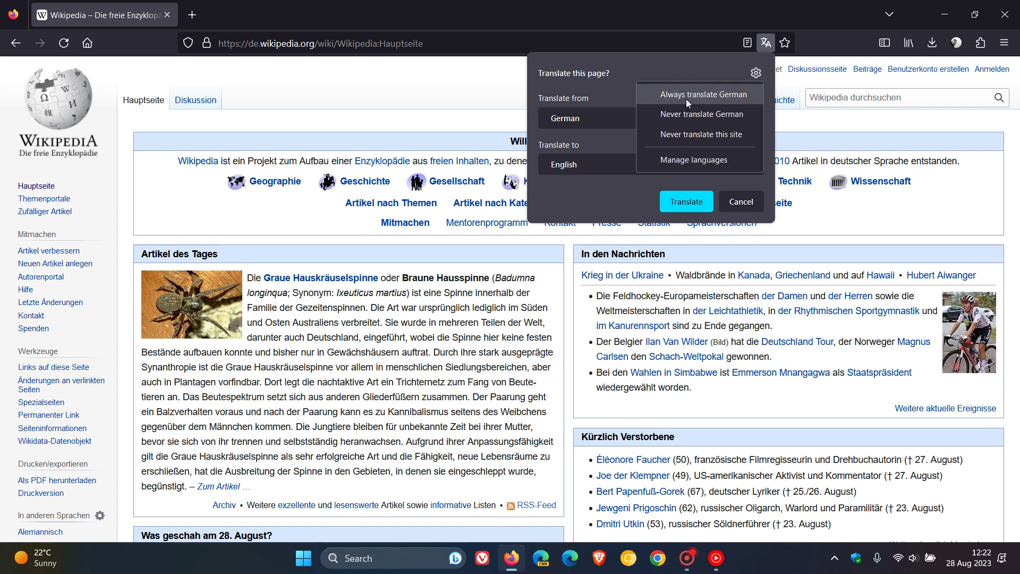
Step: Choose Manage languages and browse the offline download list, Bulgarian through Spanish
click(704, 164)
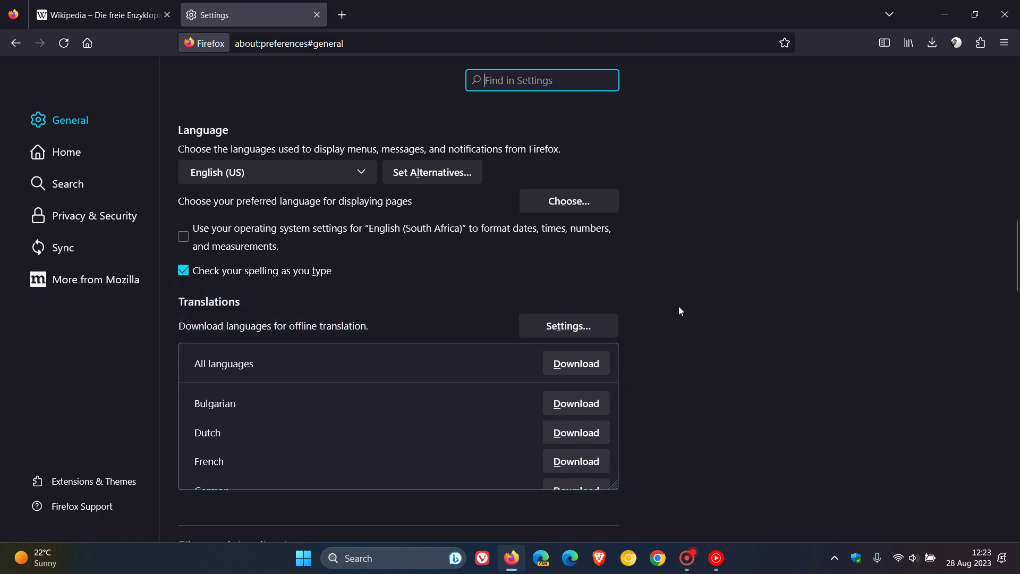
scroll(678, 308, down, 3)
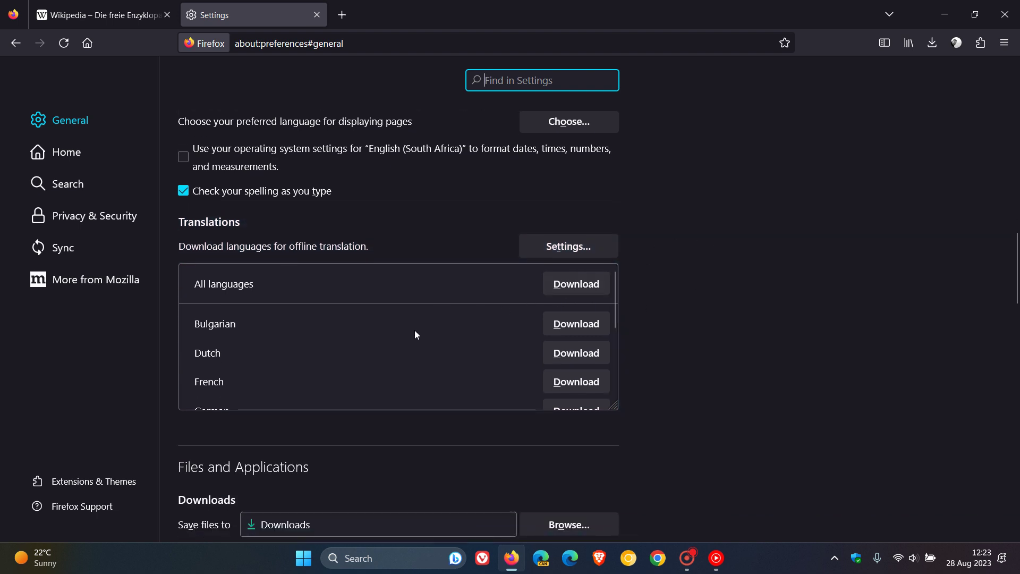
scroll(427, 329, down, 3)
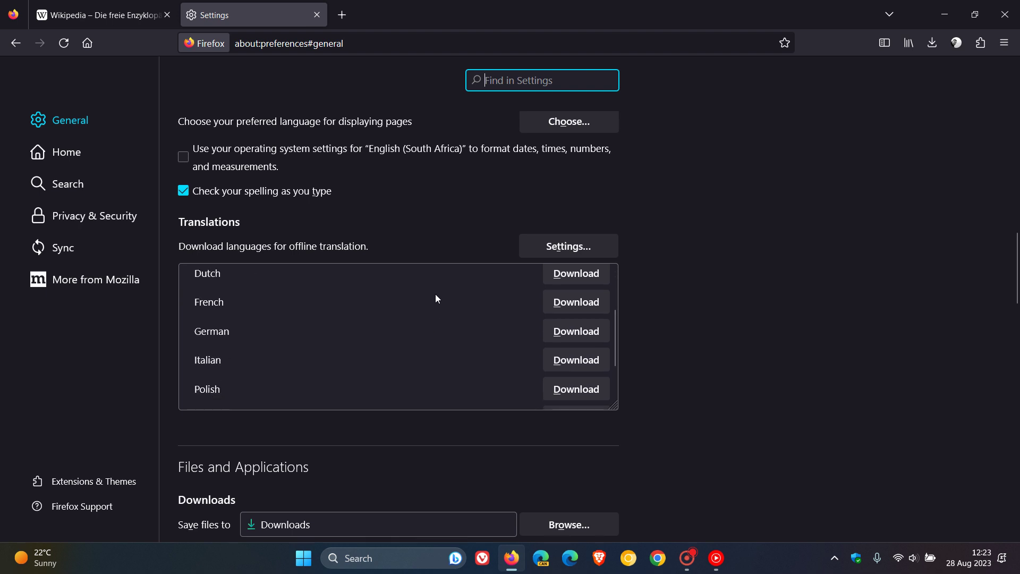
scroll(436, 296, down, 3)
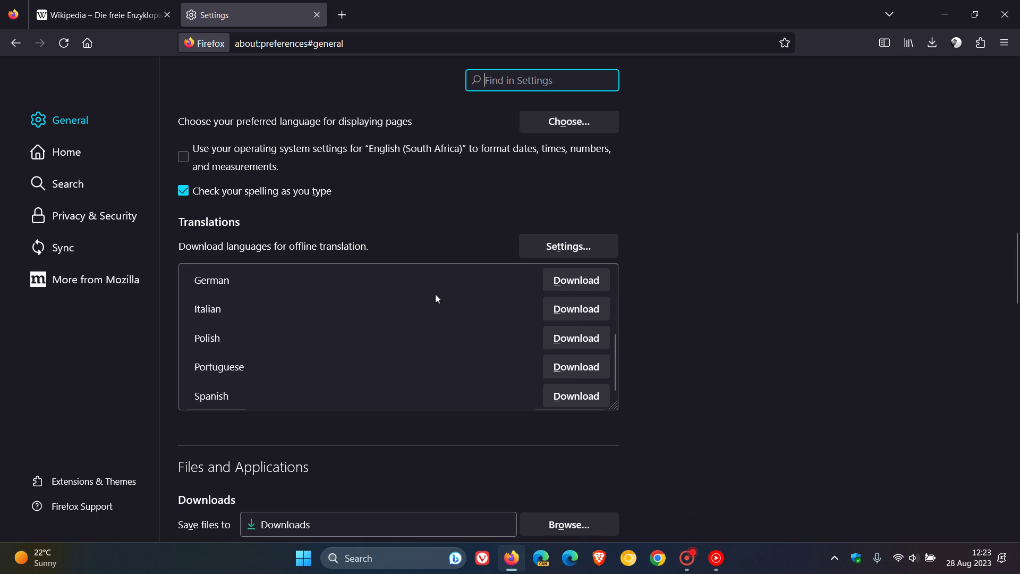
scroll(436, 299, down, 3)
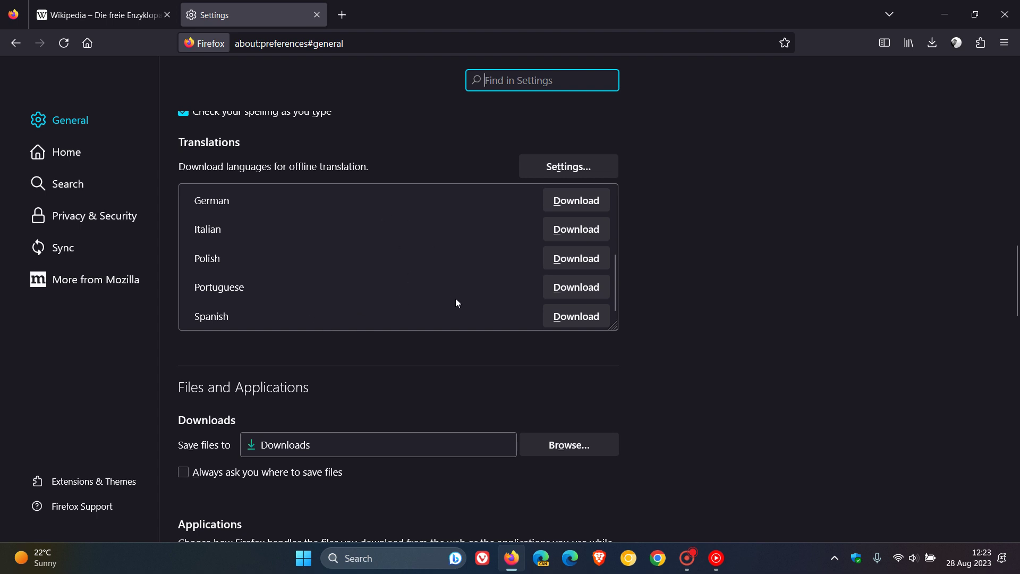
scroll(456, 302, up, 3)
scroll(456, 301, up, 2)
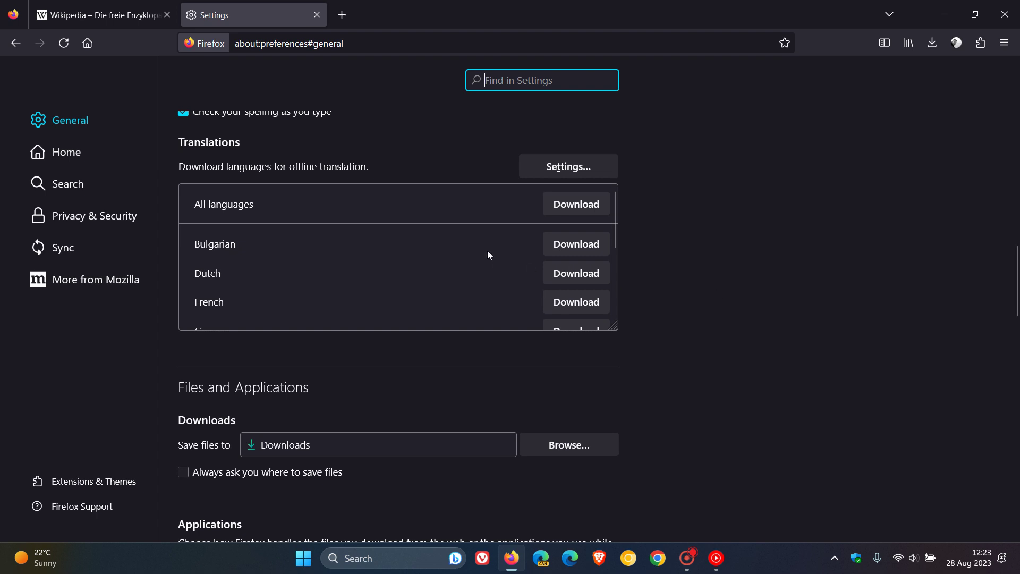
scroll(488, 252, down, 4)
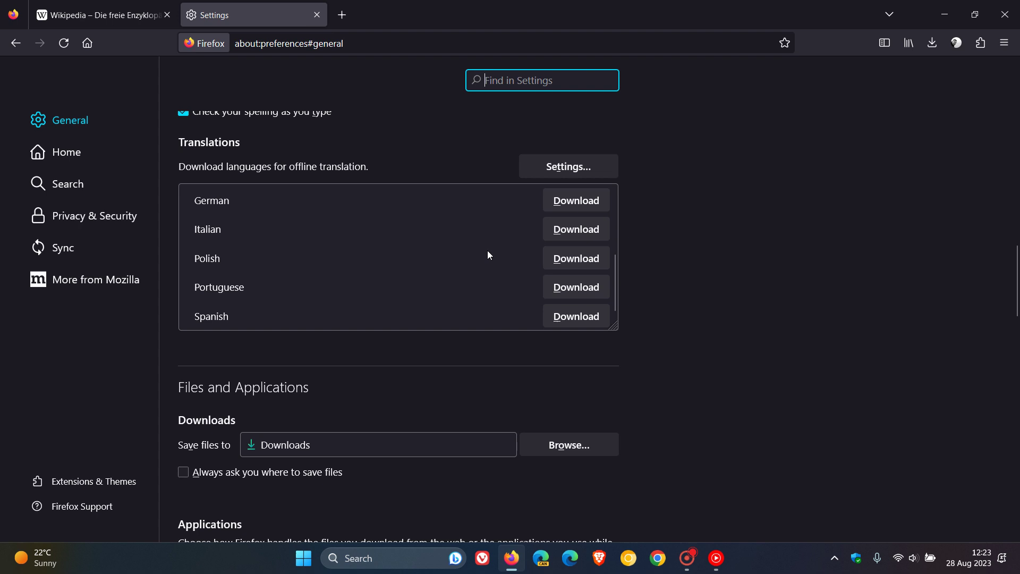
scroll(488, 254, up, 4)
scroll(755, 265, up, 3)
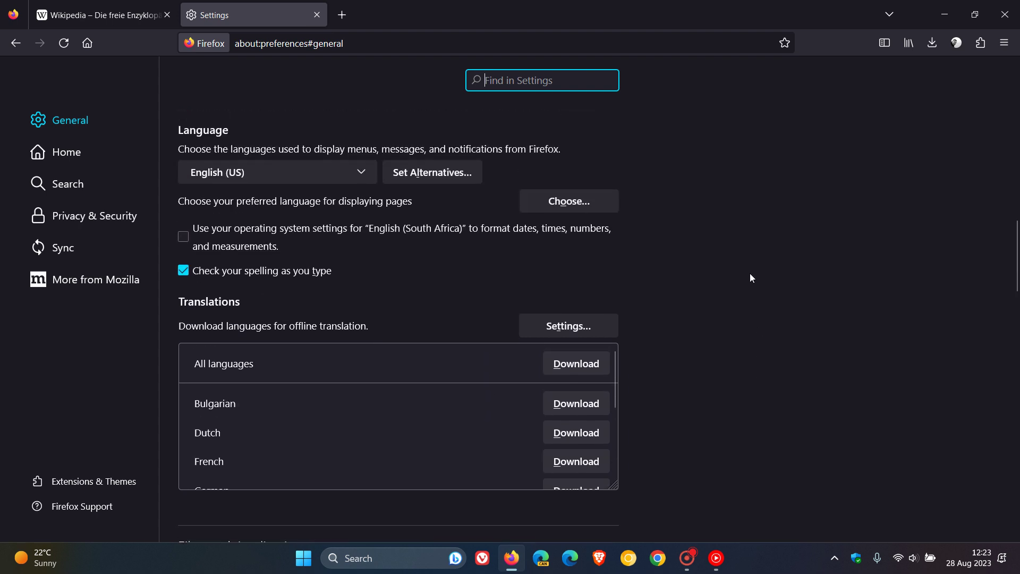
Step: On the Wikipedia tab, translate the page from German to English
click(149, 23)
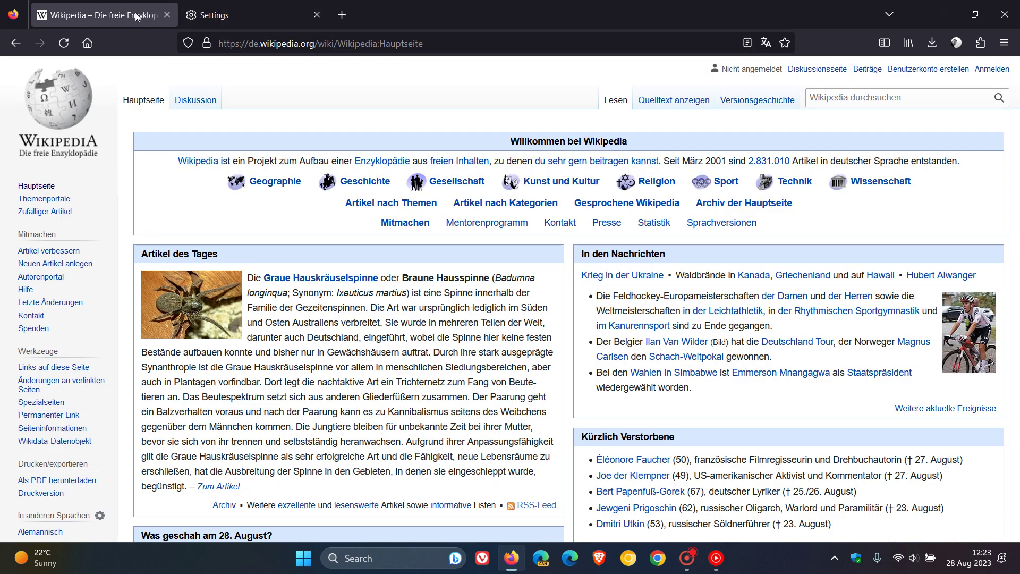
click(766, 42)
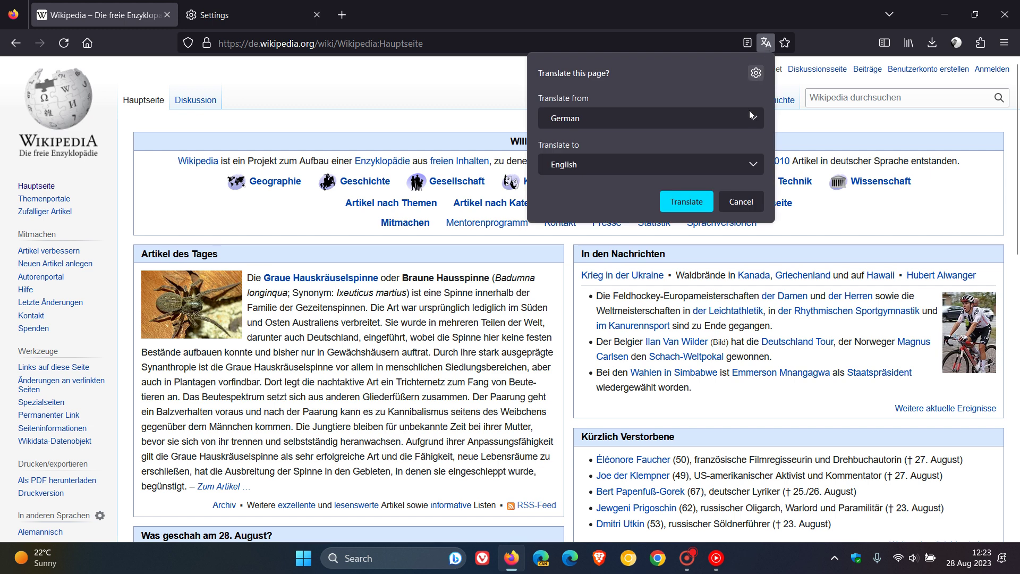
click(690, 204)
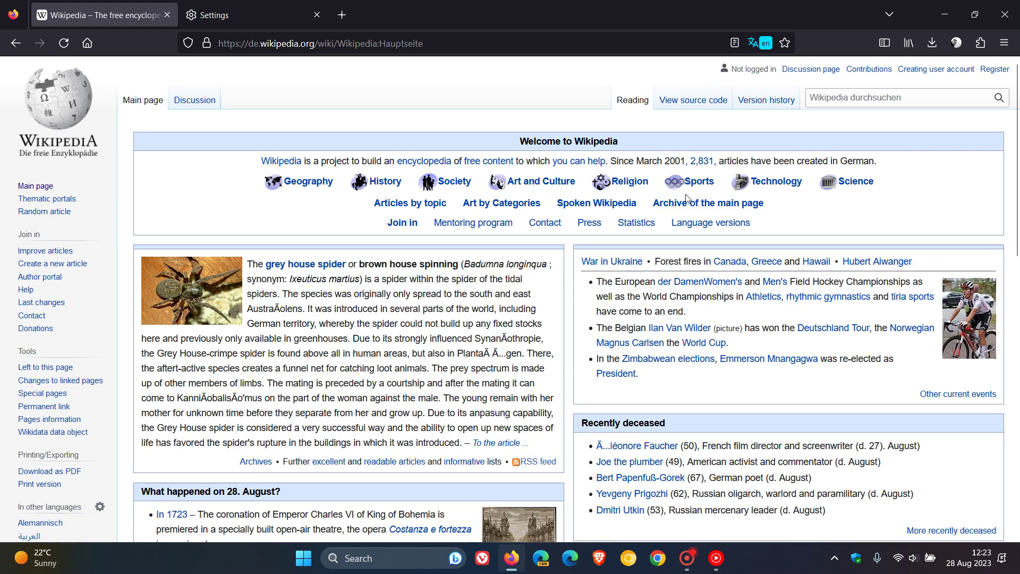
click(758, 43)
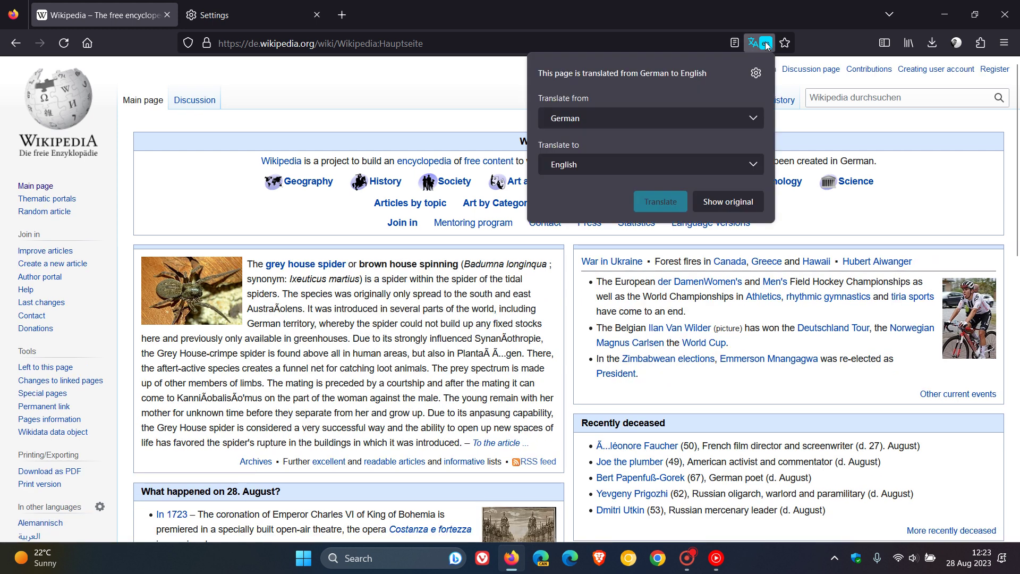
click(738, 121)
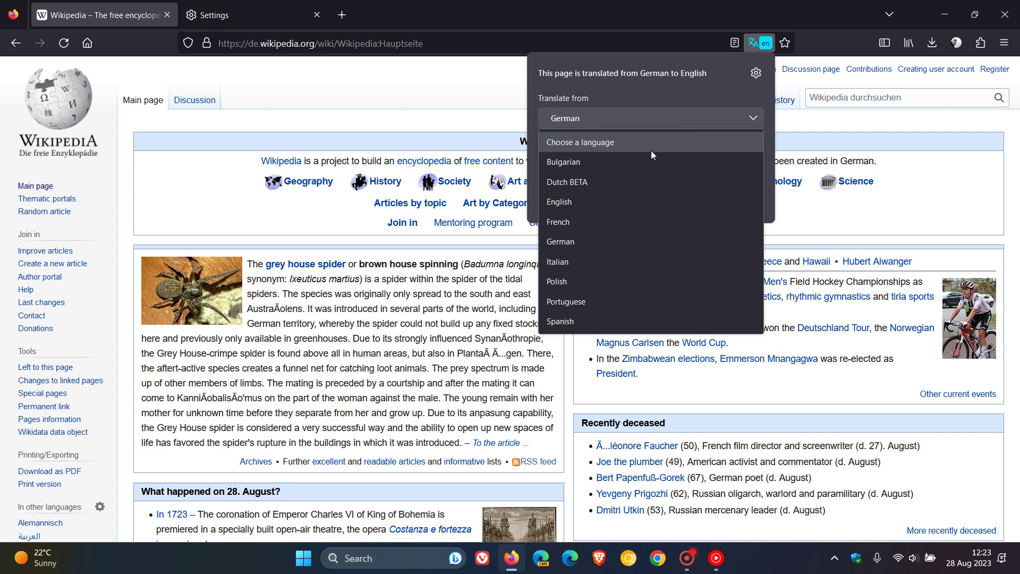
click(725, 88)
click(754, 164)
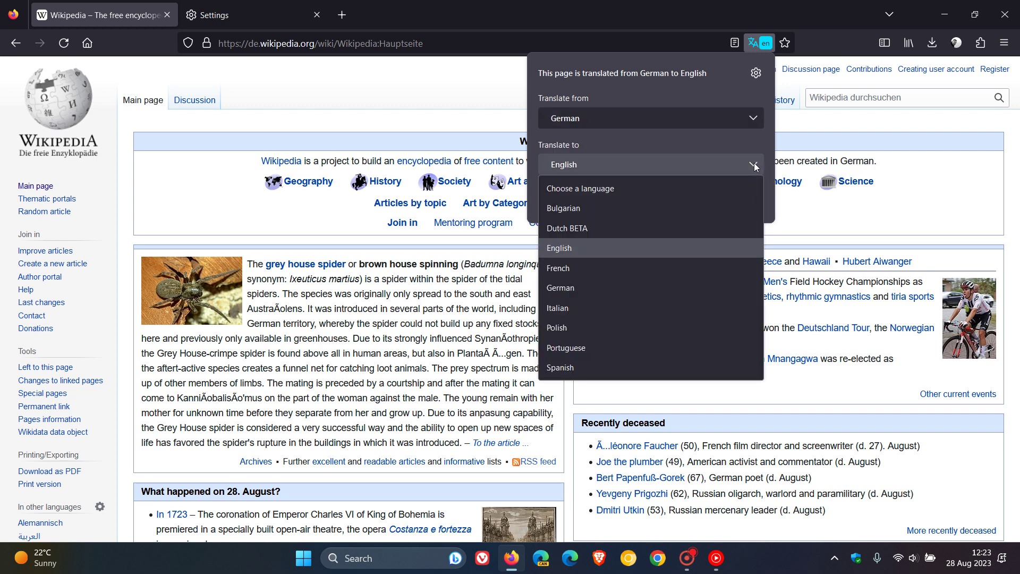
click(703, 89)
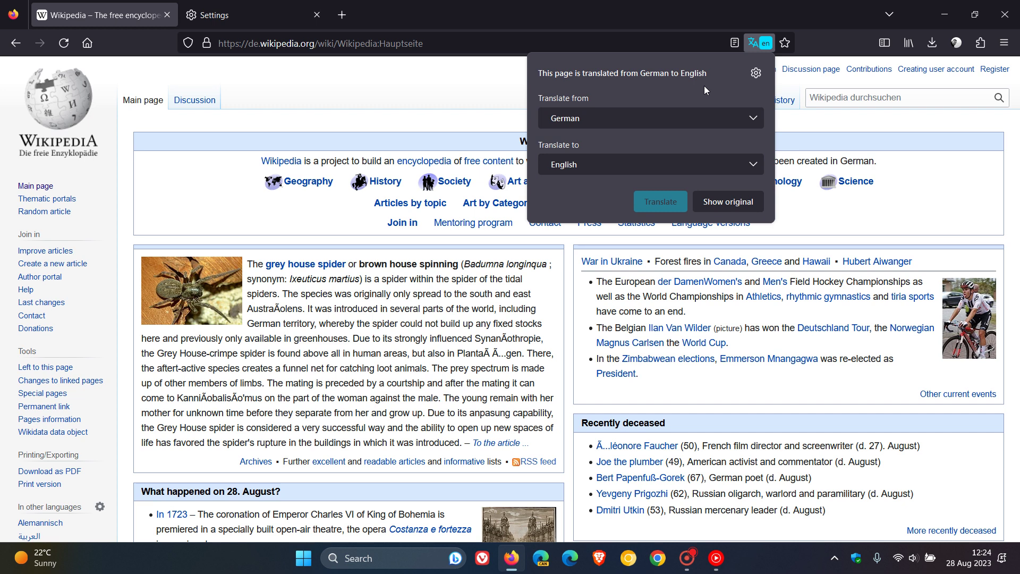
click(830, 40)
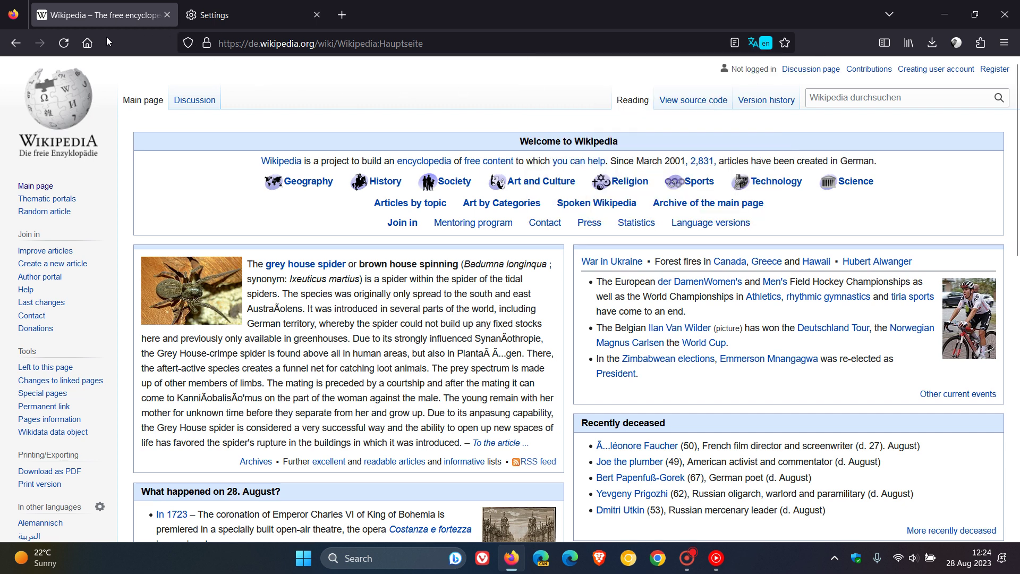
Step: Use the toolbar Home button to replace the translated Wikipedia page with the home page
click(88, 43)
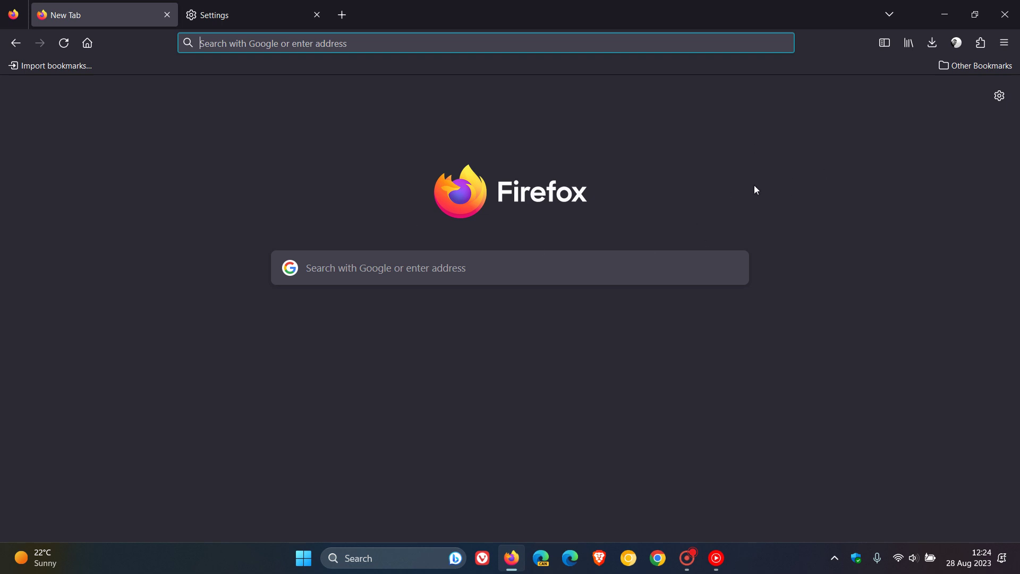